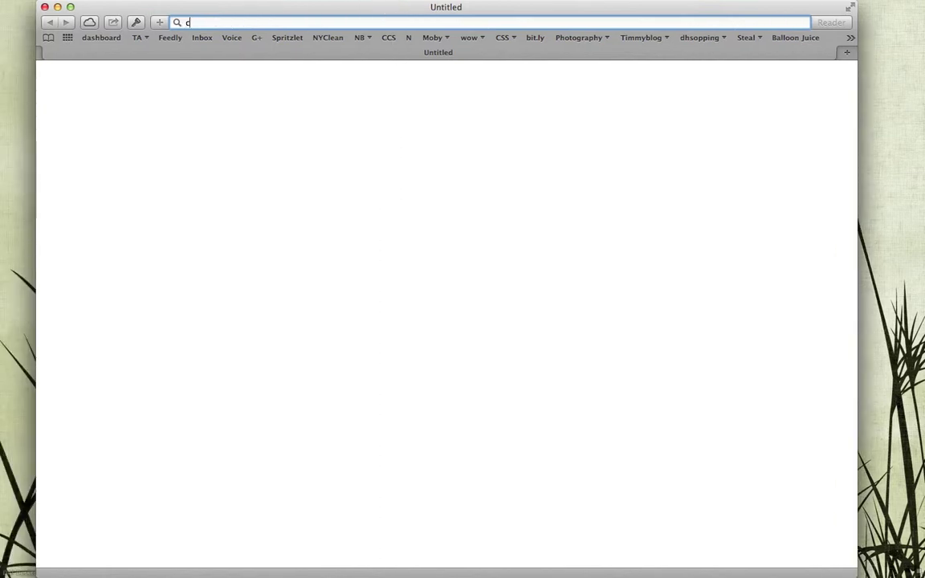
Load the Compassionate Santa Monica website in Safari, then its /admin area.
{"action": "type", "text": "ompassionatesantamonica.org"}
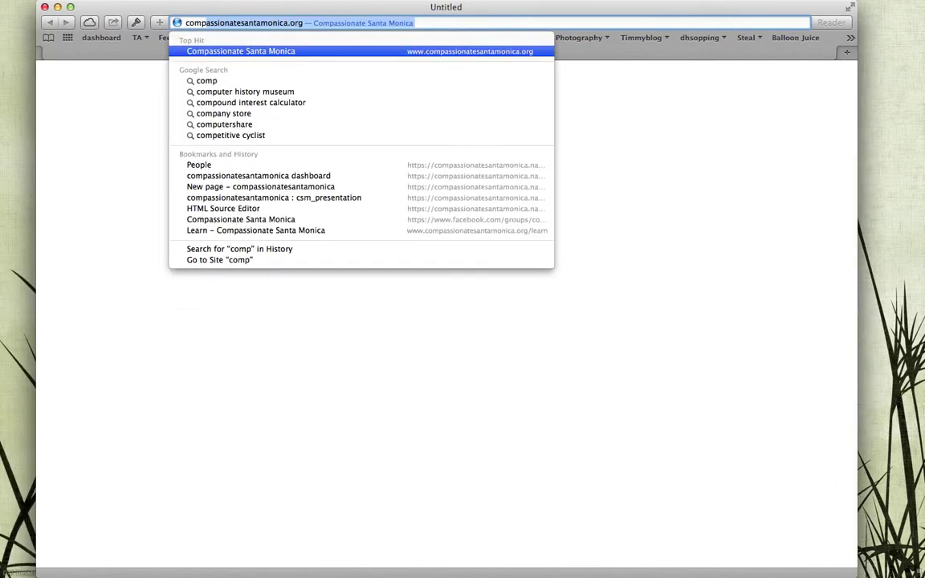
{"action": "key", "text": "Return"}
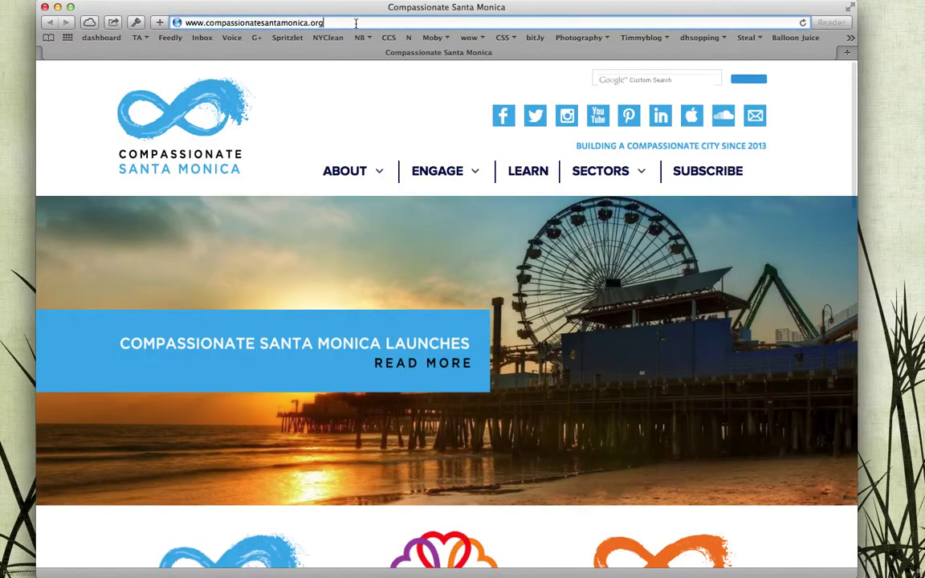
{"action": "type", "text": "/"}
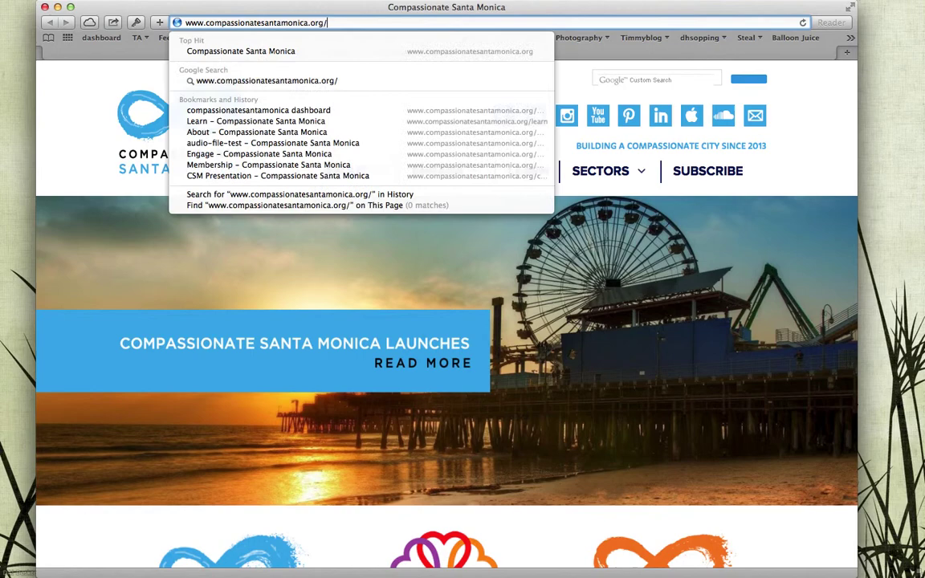
{"action": "type", "text": "admin"}
{"action": "key", "text": "Return"}
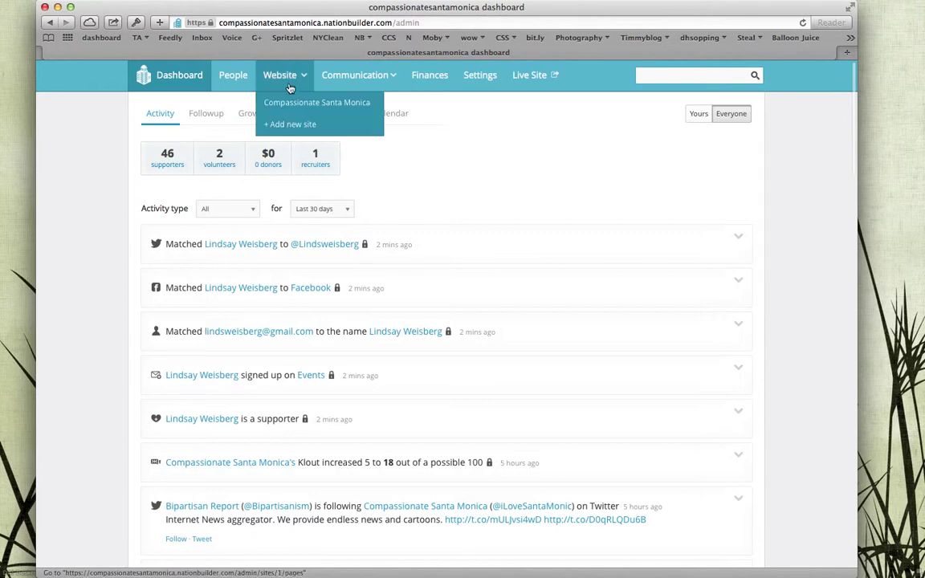
Open the Sectors page from the site's Pages list and show its seven subpages.
{"action": "left_click", "coordinate": [283, 107]}
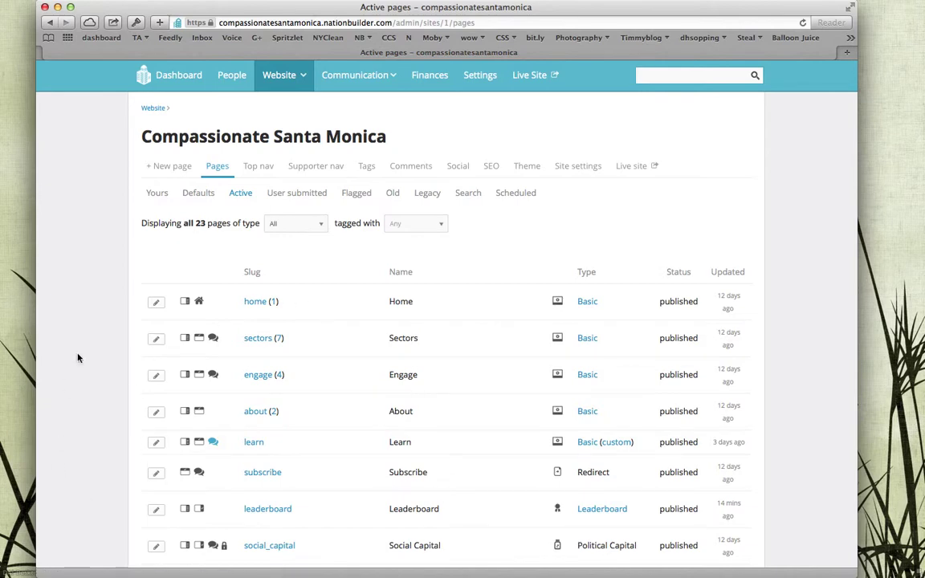
{"action": "scroll", "coordinate": [301, 321], "scroll_direction": "down", "scroll_amount": 1}
{"action": "scroll", "coordinate": [306, 321], "scroll_direction": "down", "scroll_amount": 5}
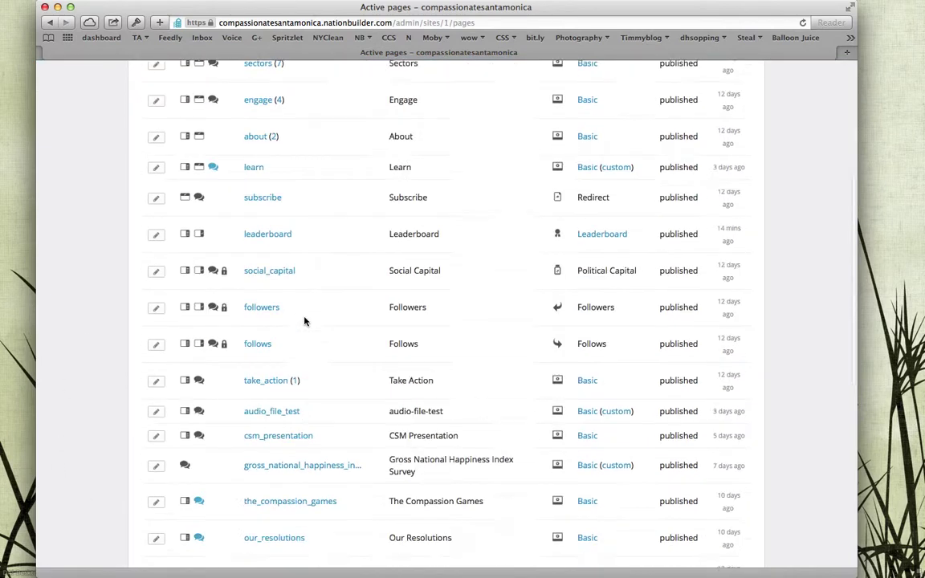
{"action": "scroll", "coordinate": [305, 321], "scroll_direction": "down", "scroll_amount": 1}
{"action": "scroll", "coordinate": [87, 281], "scroll_direction": "up", "scroll_amount": 7}
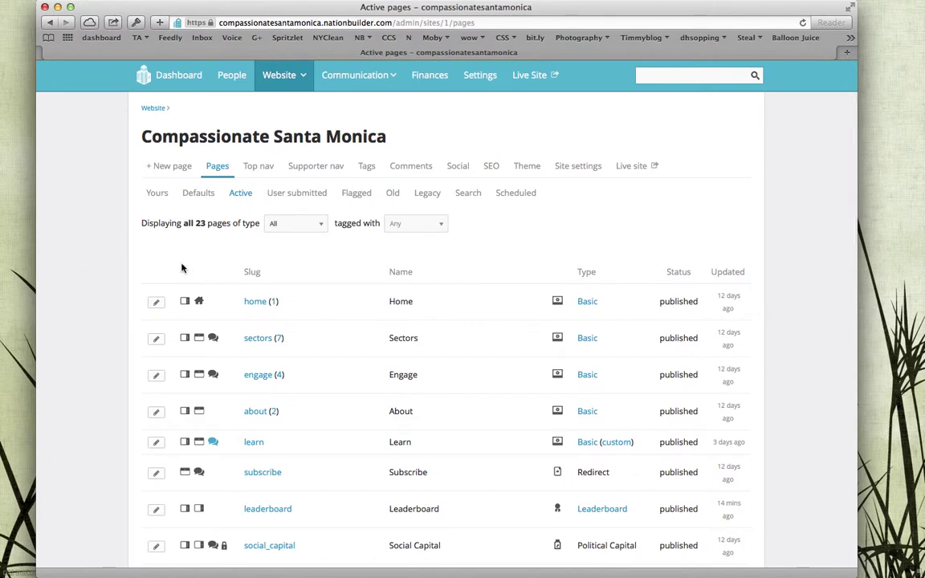
{"action": "scroll", "coordinate": [183, 267], "scroll_direction": "down", "scroll_amount": 2}
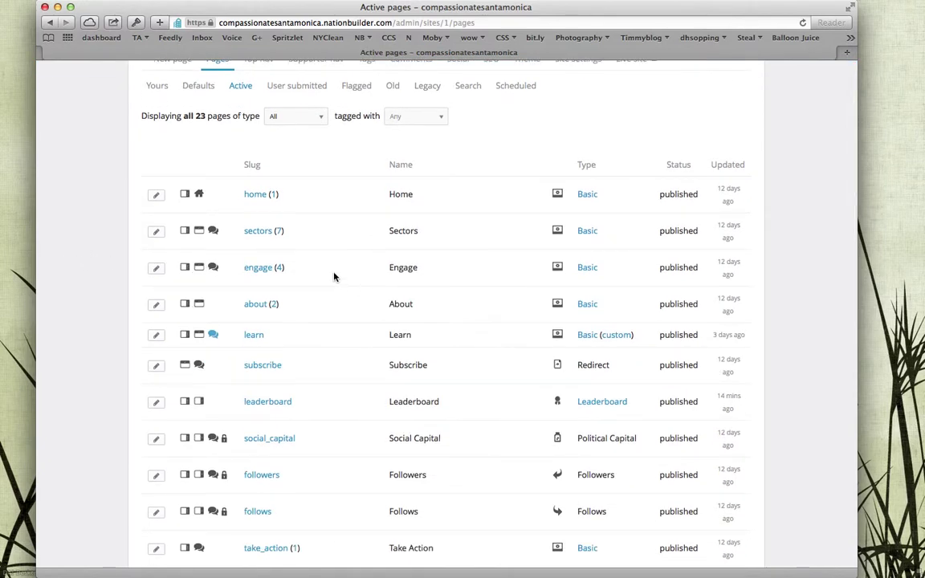
{"action": "left_click", "coordinate": [265, 237]}
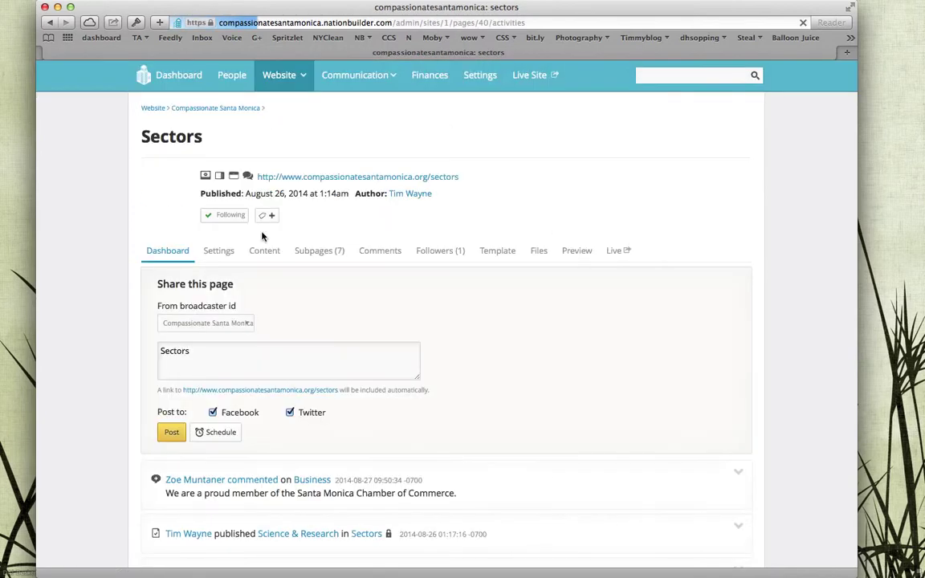
{"action": "left_click", "coordinate": [318, 256]}
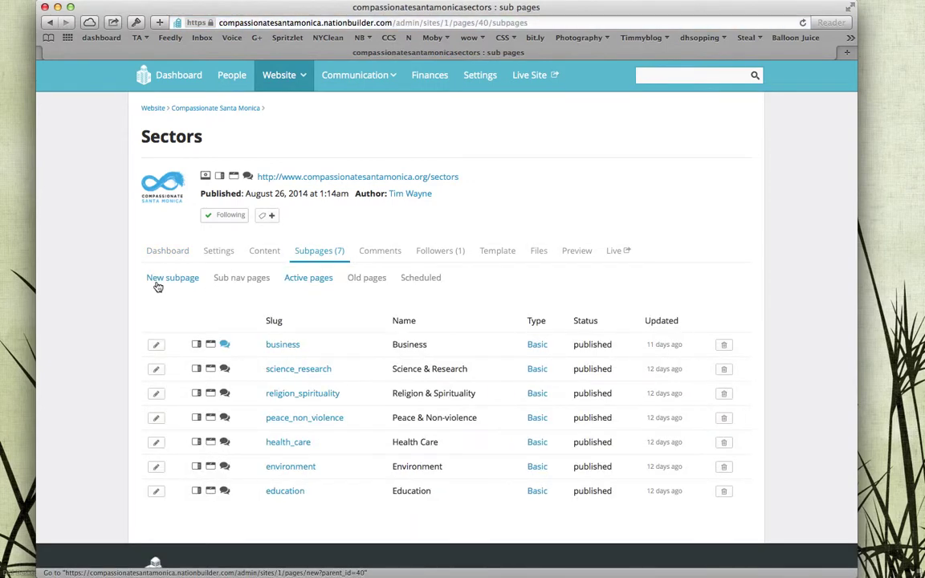
Create a Sectors subpage named Politics (slug politics), status published, Basic page type.
{"action": "left_click", "coordinate": [158, 283]}
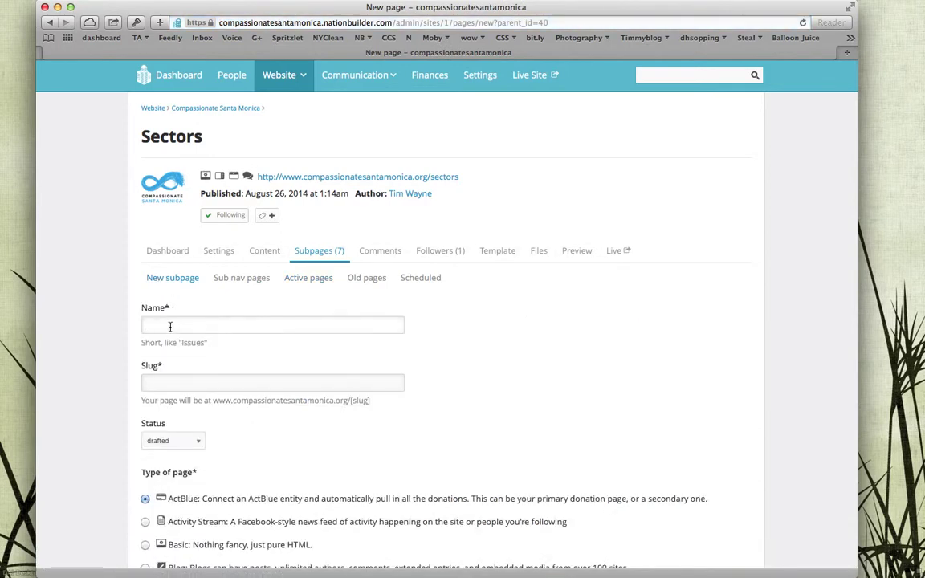
{"action": "type", "text": "Politics"}
{"action": "key", "text": "Tab"}
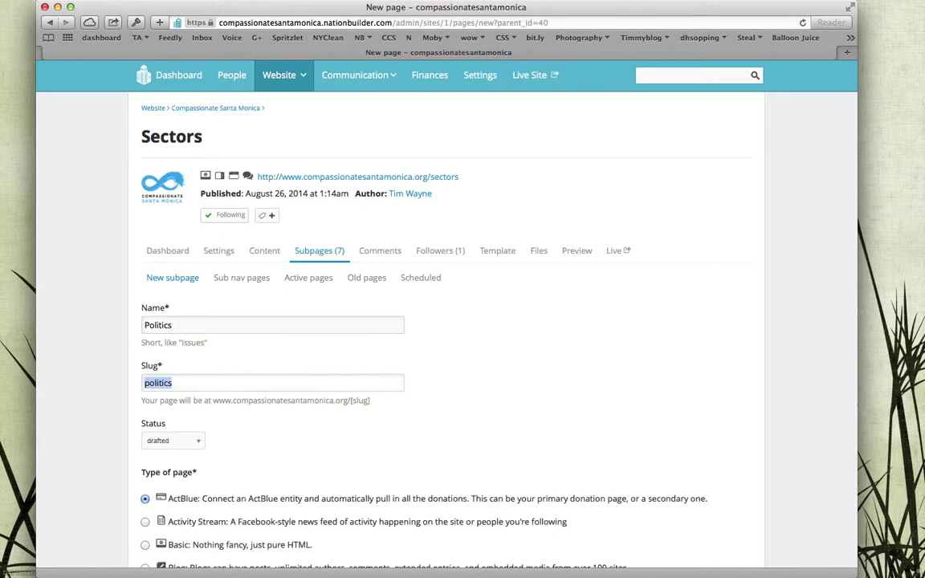
{"action": "left_click", "coordinate": [171, 441]}
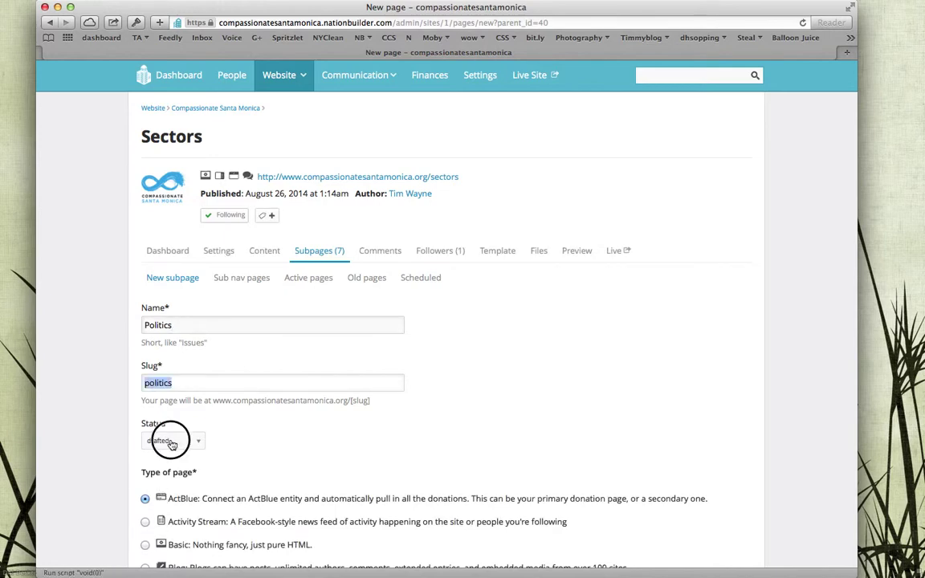
{"action": "left_click", "coordinate": [172, 441]}
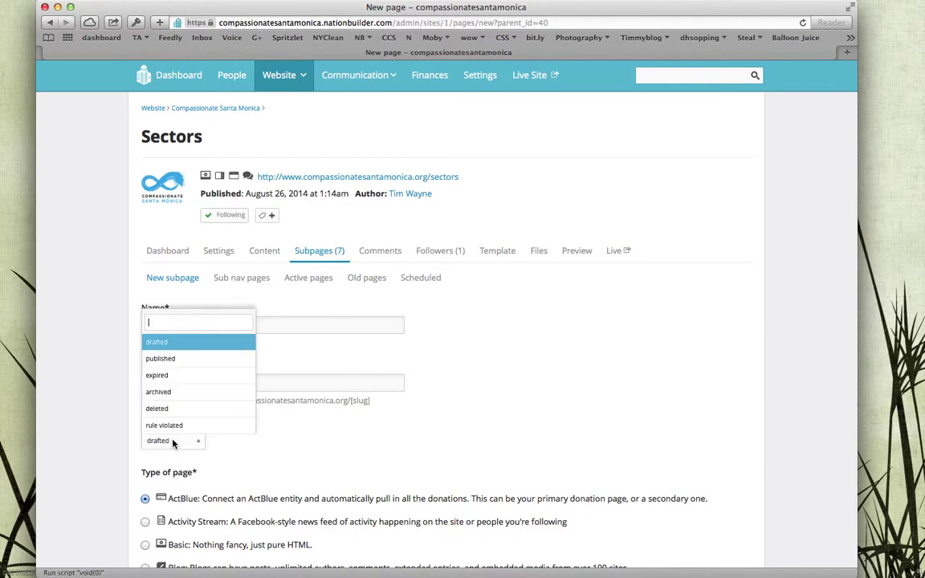
{"action": "left_click", "coordinate": [167, 360]}
{"action": "scroll", "coordinate": [116, 379], "scroll_direction": "down", "scroll_amount": 5}
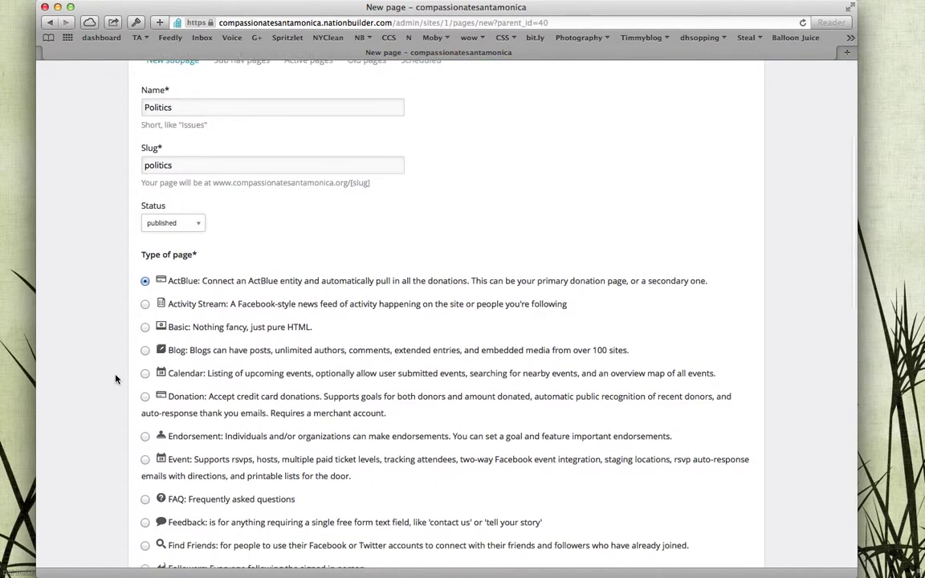
{"action": "left_click", "coordinate": [145, 296]}
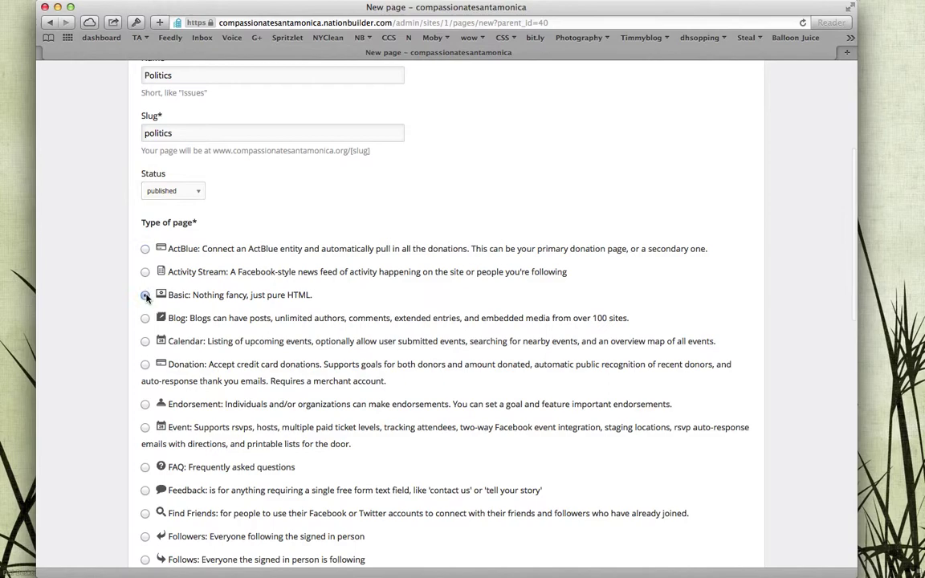
{"action": "scroll", "coordinate": [126, 299], "scroll_direction": "down", "scroll_amount": 3}
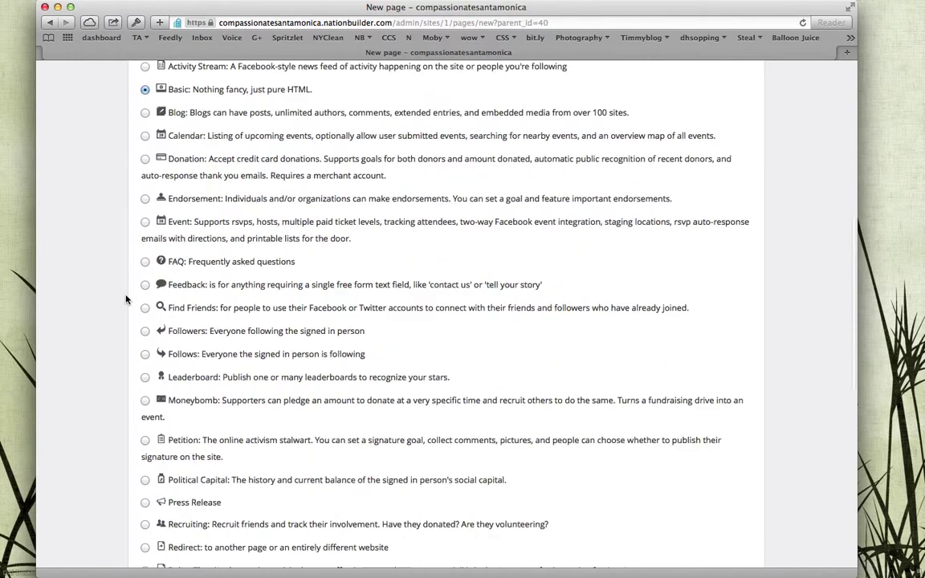
{"action": "scroll", "coordinate": [124, 299], "scroll_direction": "down", "scroll_amount": 8}
{"action": "scroll", "coordinate": [124, 299], "scroll_direction": "down", "scroll_amount": 3}
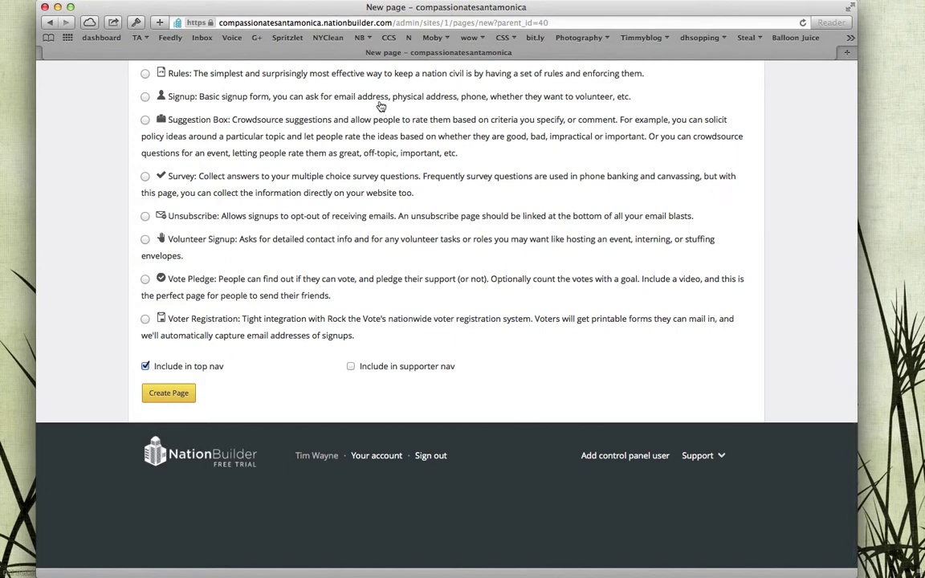
{"action": "left_click", "coordinate": [157, 398]}
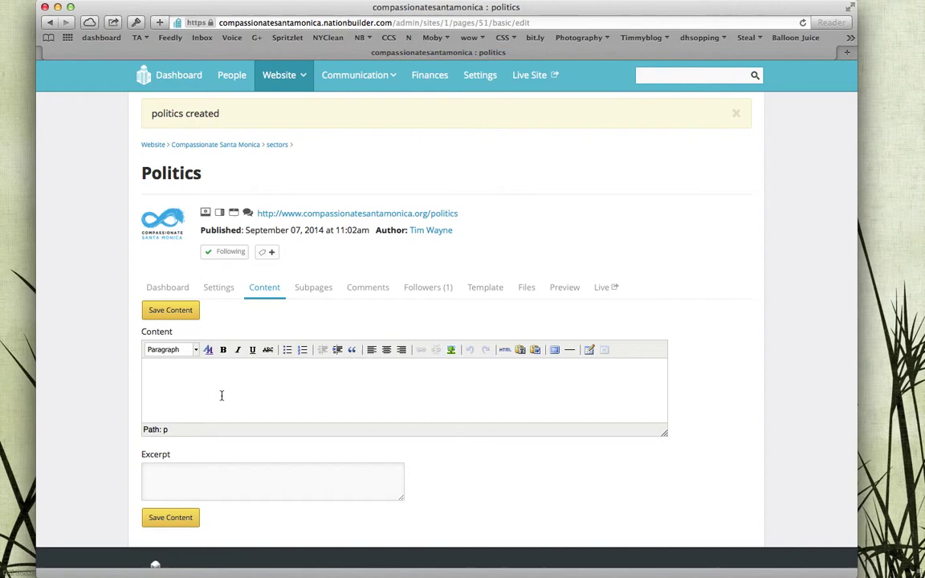
Enter 'This is the politics page under sectors.' as the Politics body text and save it.
{"action": "type", "text": "Thi"}
{"action": "type", "text": "page "}
{"action": "type", "text": "unde sec"}
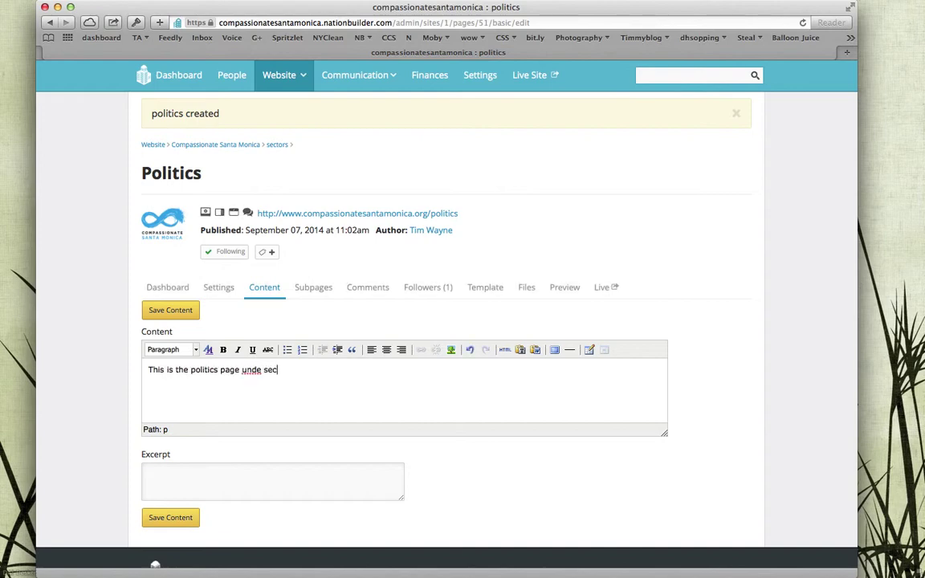
{"action": "key", "text": "BackSpace"}
{"action": "key", "text": "BackSpace"}
{"action": "type", "text": "r"}
{"action": "left_click", "coordinate": [167, 313]}
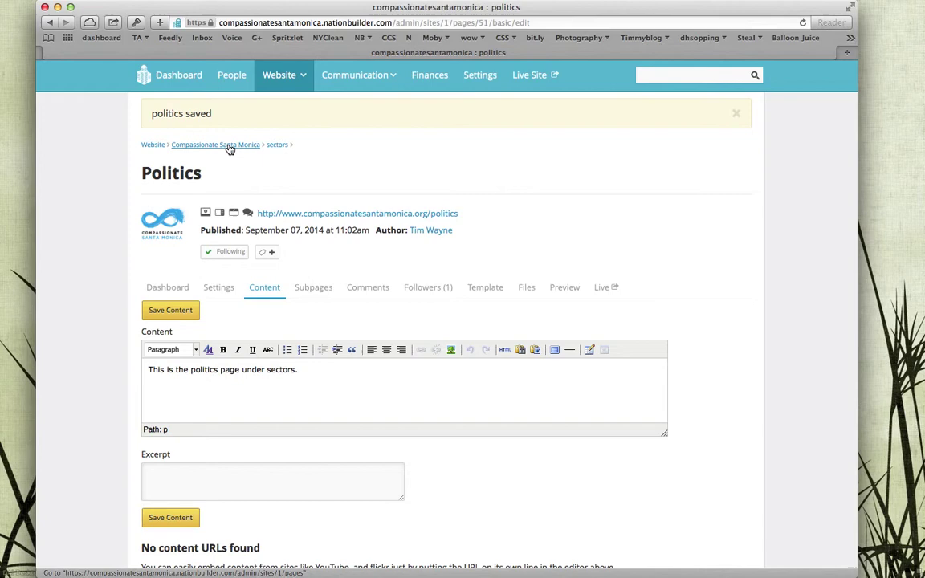
{"action": "mouse_move", "coordinate": [283, 75]}
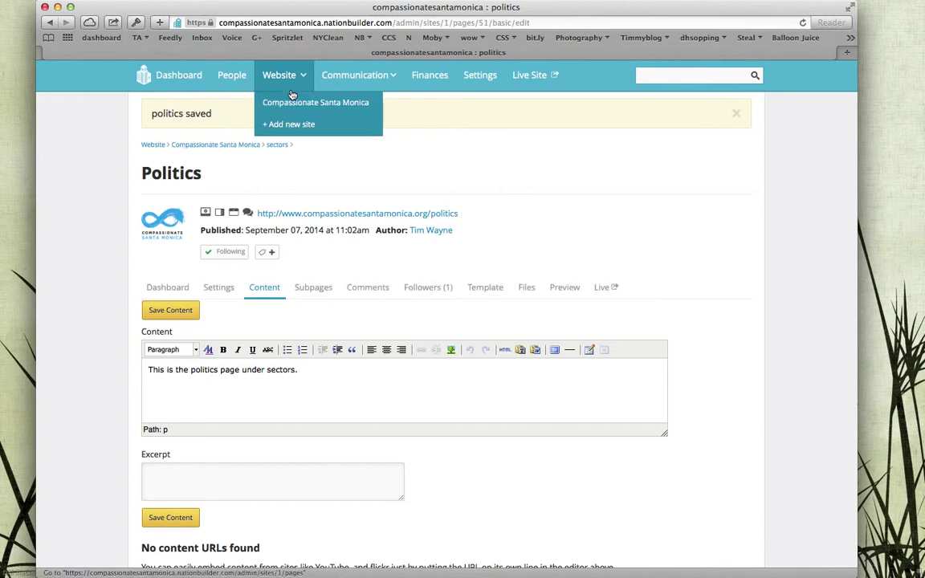
Return to the Sectors subpages list, now with Politics first, and begin a new subpage.
{"action": "left_click", "coordinate": [283, 103]}
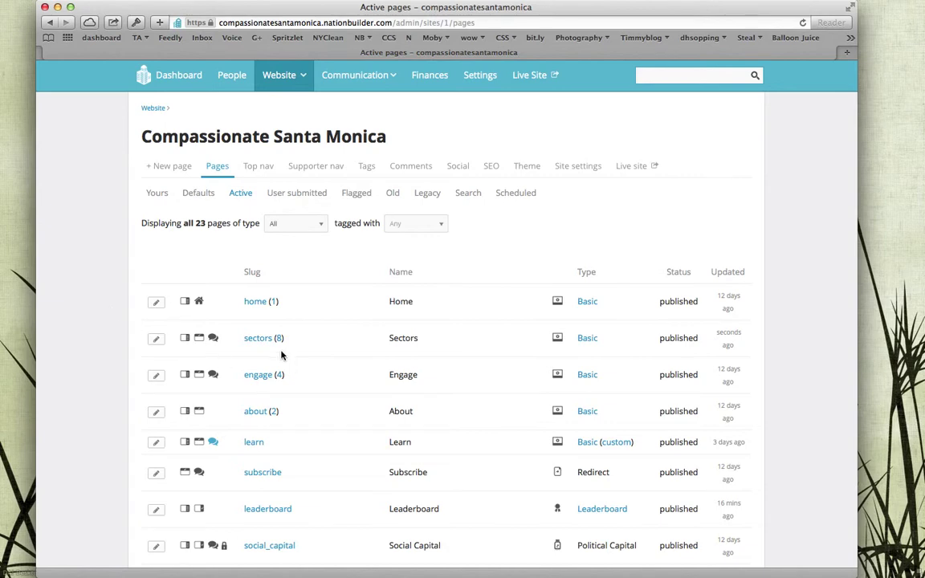
{"action": "left_click", "coordinate": [258, 340]}
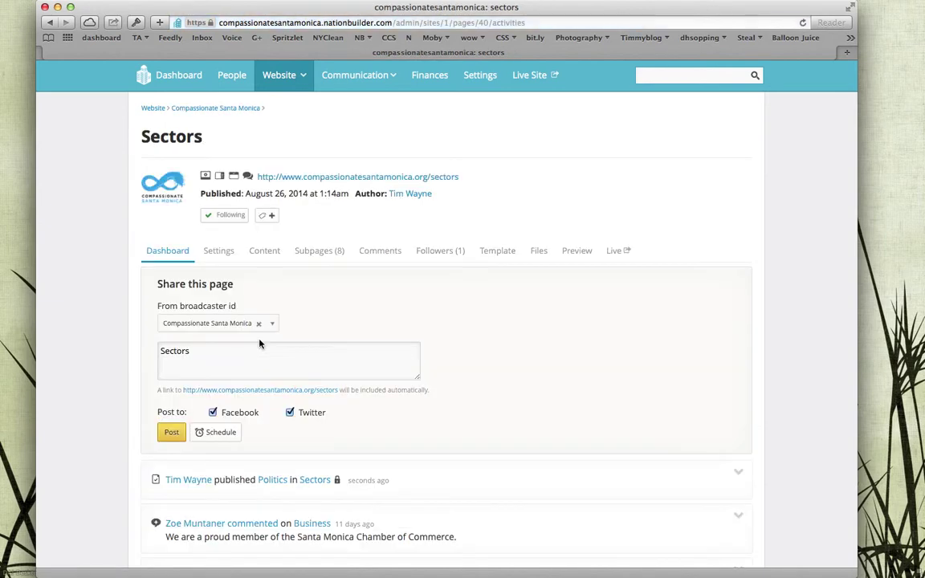
{"action": "left_click", "coordinate": [322, 253]}
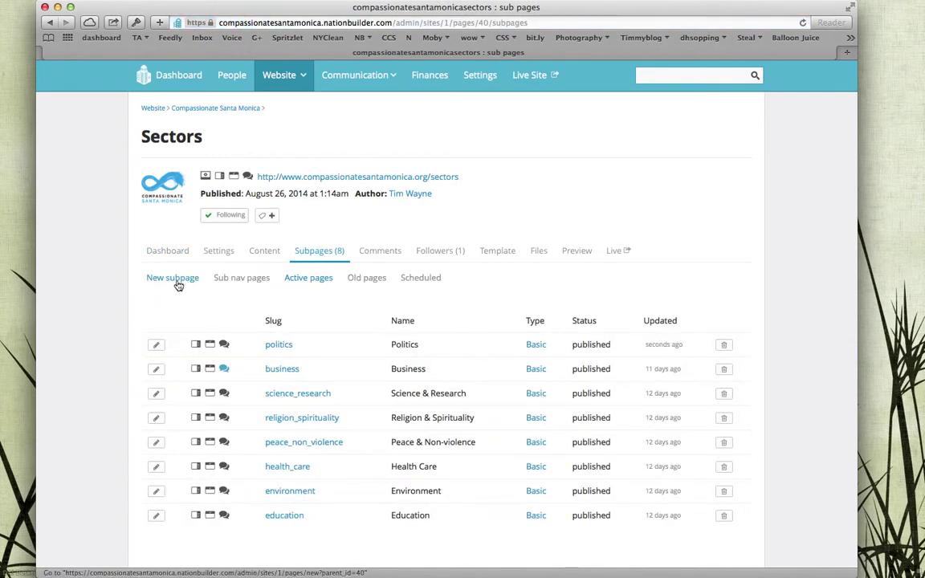
{"action": "left_click", "coordinate": [174, 281]}
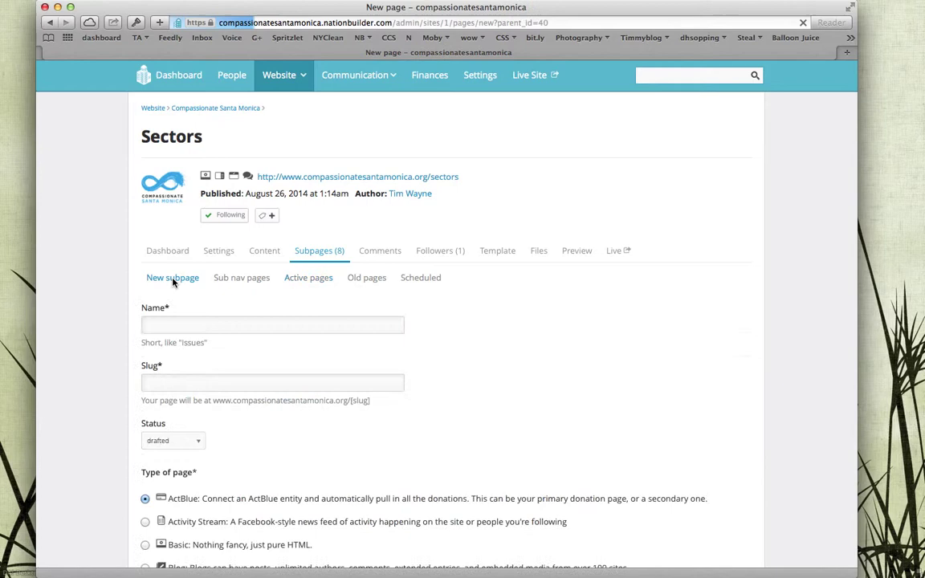
Create a published Basic Governance subpage (slug governance) kept in the top nav.
{"action": "left_click", "coordinate": [160, 322]}
{"action": "type", "text": "Governance"}
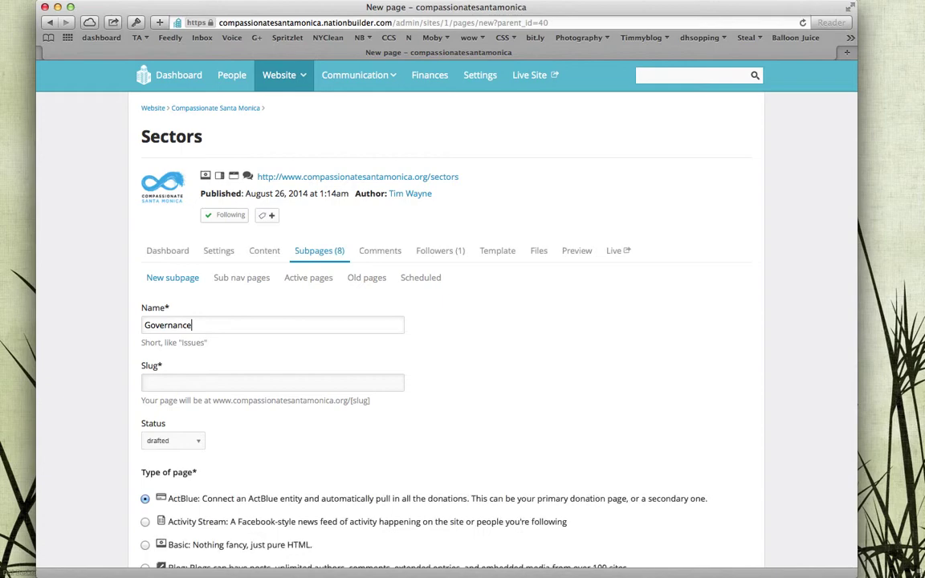
{"action": "key", "text": "Tab"}
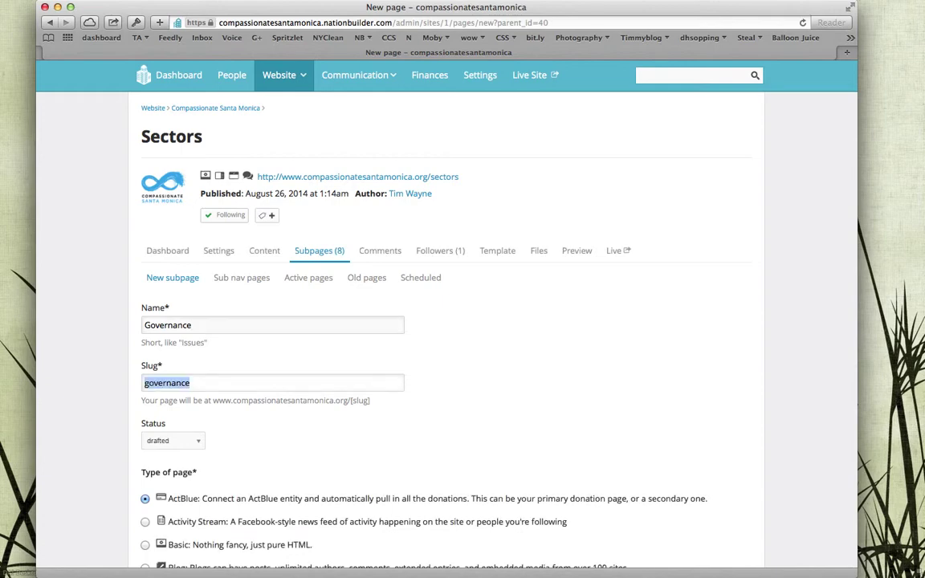
{"action": "left_click", "coordinate": [196, 441]}
{"action": "left_click", "coordinate": [171, 359]}
{"action": "scroll", "coordinate": [113, 372], "scroll_direction": "down", "scroll_amount": 5}
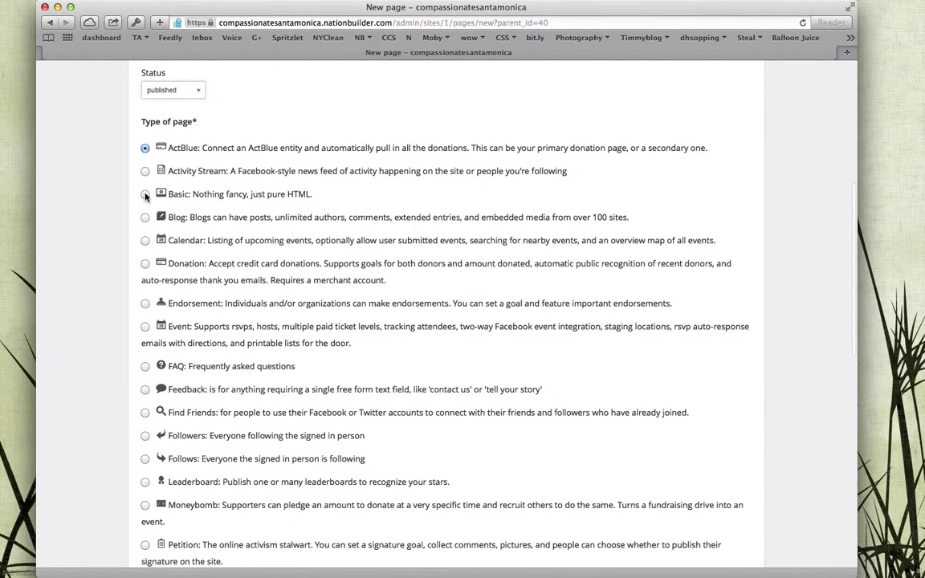
{"action": "left_click", "coordinate": [147, 196]}
{"action": "scroll", "coordinate": [126, 211], "scroll_direction": "down", "scroll_amount": 8}
{"action": "scroll", "coordinate": [125, 211], "scroll_direction": "down", "scroll_amount": 2}
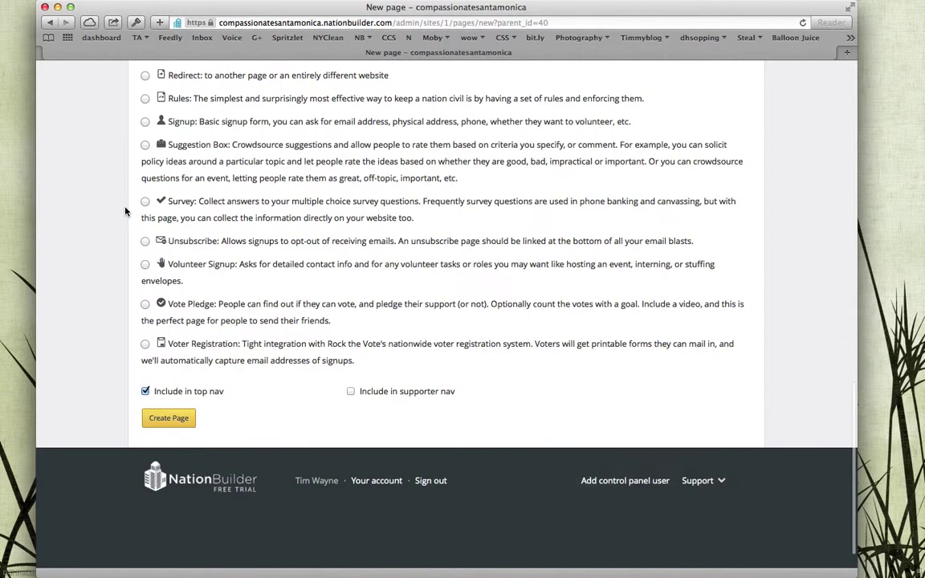
{"action": "scroll", "coordinate": [125, 211], "scroll_direction": "down", "scroll_amount": 1}
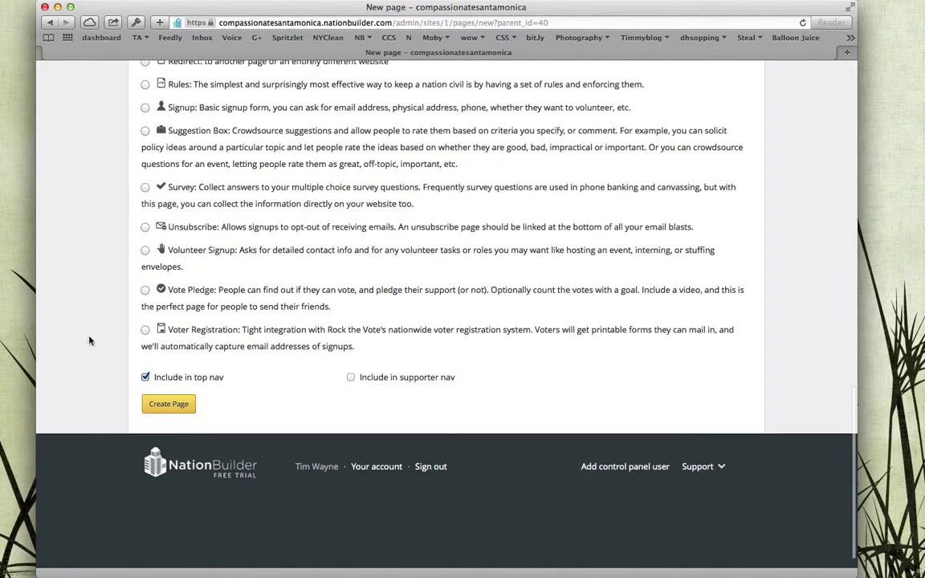
{"action": "left_click", "coordinate": [168, 406]}
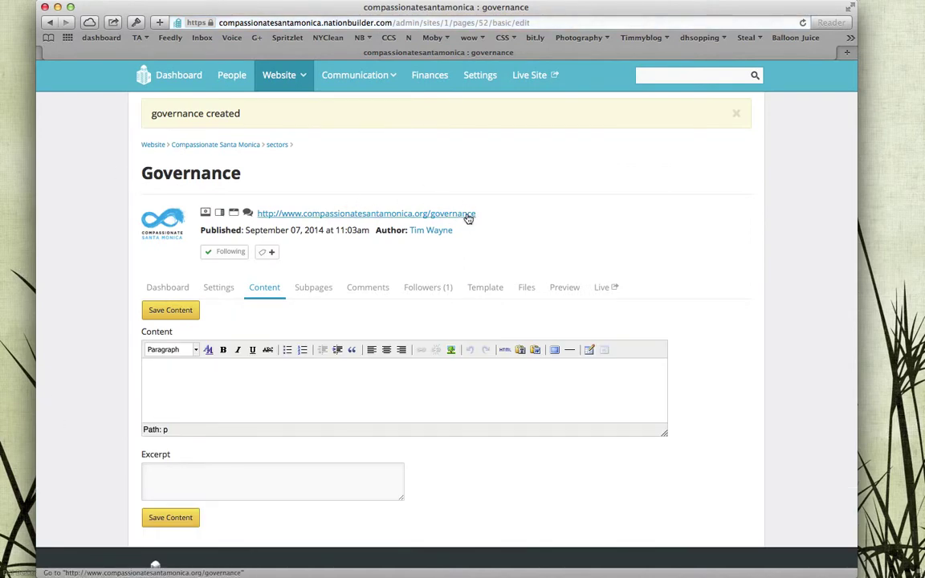
Enter 'This is the governance page under sectors.' as the Governance body text and save it.
{"action": "left_click", "coordinate": [343, 406]}
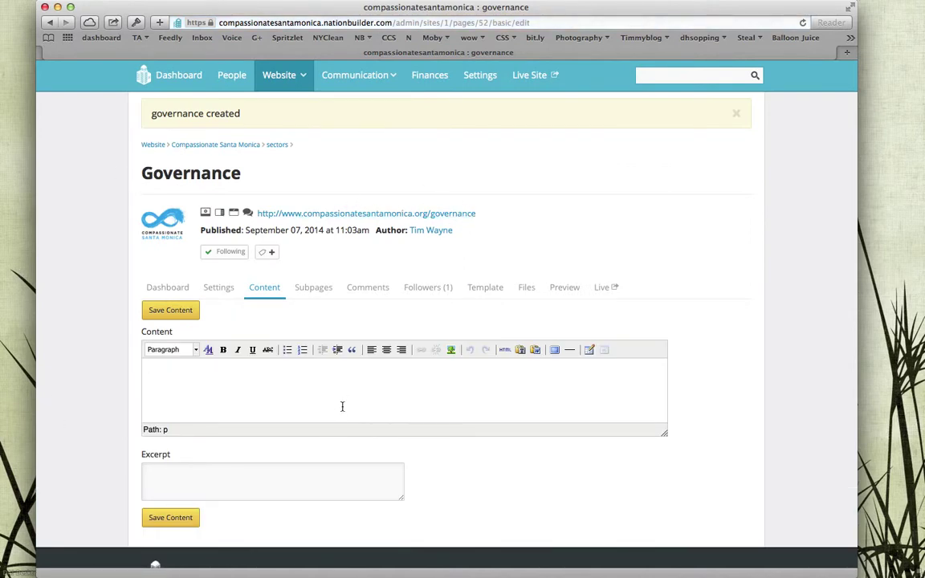
{"action": "type", "text": "Th"}
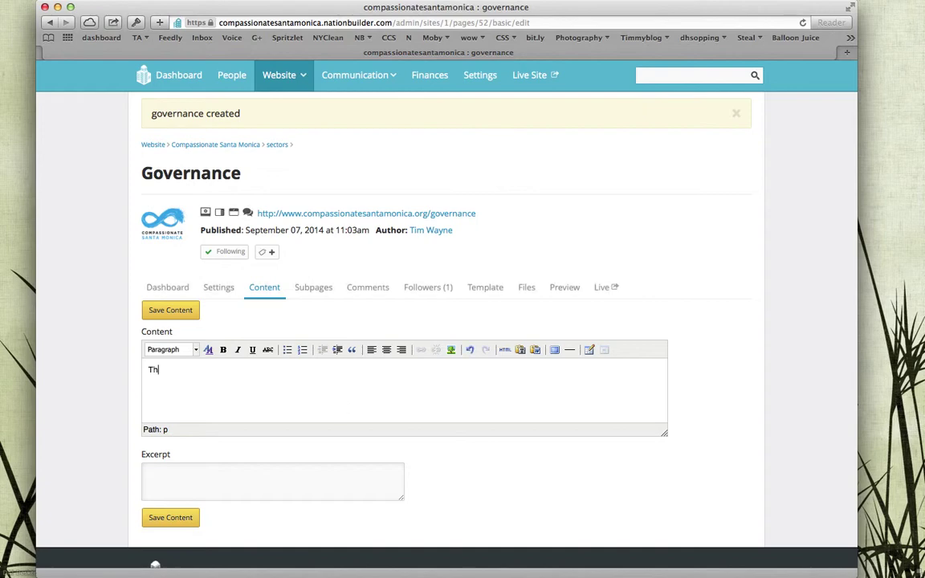
{"action": "type", "text": "is is the gover"}
{"action": "type", "text": "nance page under sectors."}
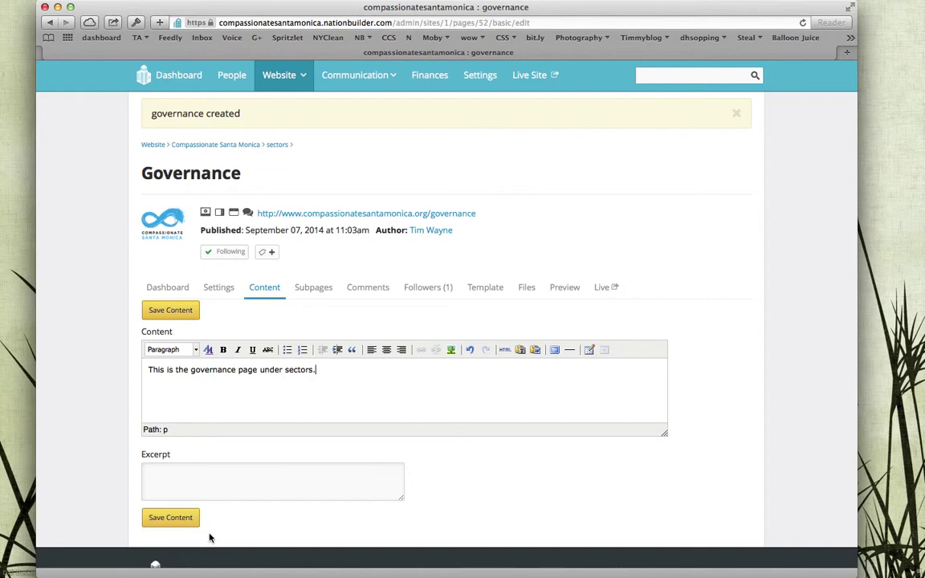
{"action": "left_click", "coordinate": [173, 520]}
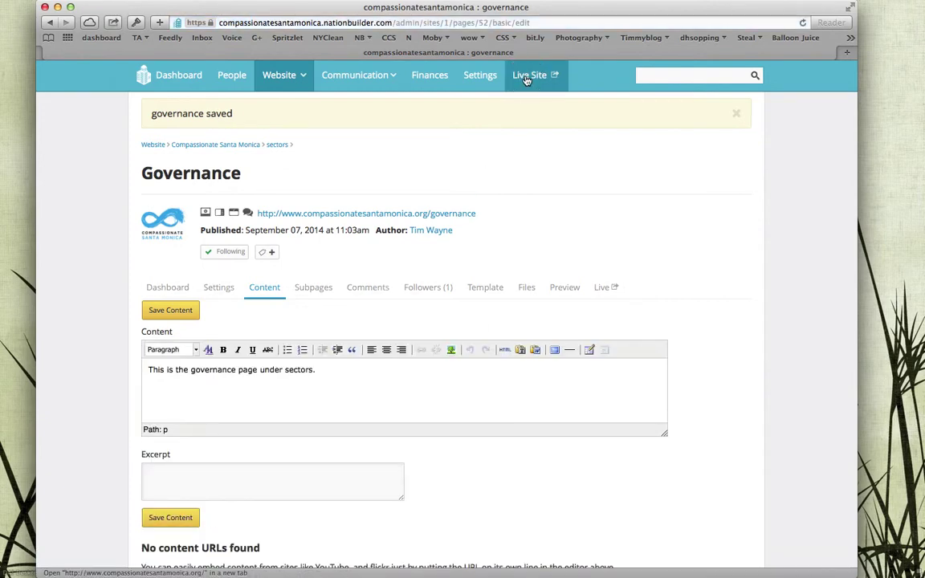
Open the live site in a new tab and view the Politics page via the Sectors menu.
{"action": "left_click", "coordinate": [526, 77]}
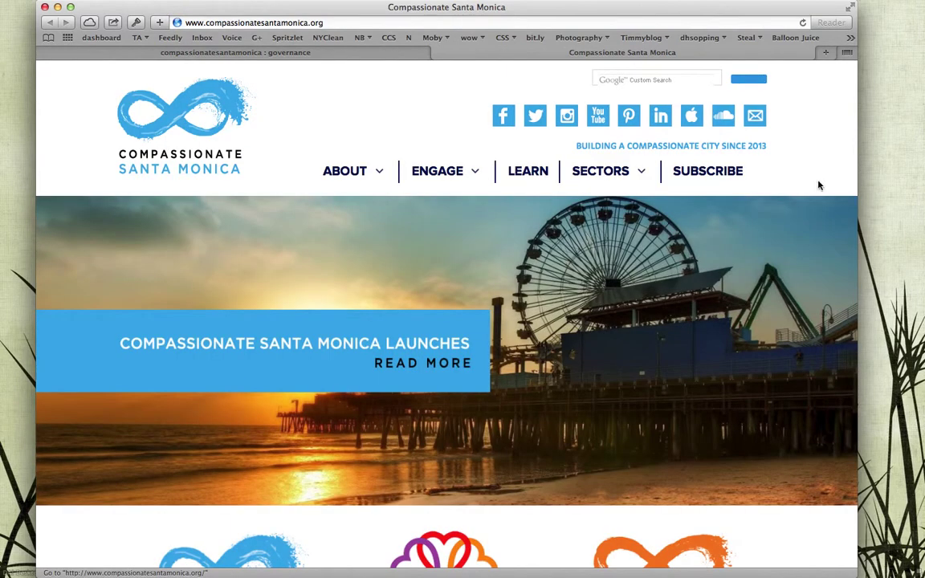
{"action": "mouse_move", "coordinate": [600, 172]}
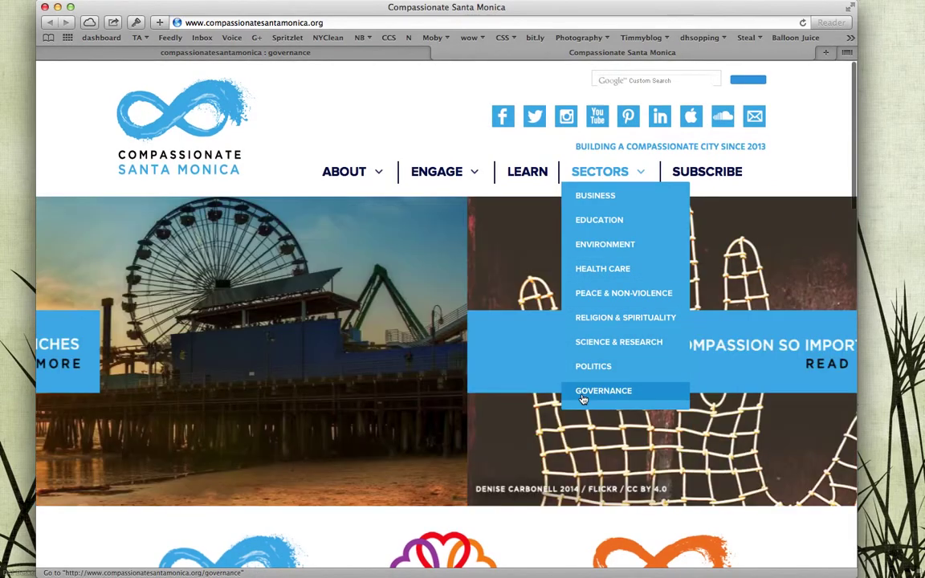
{"action": "scroll", "coordinate": [585, 388], "scroll_direction": "down", "scroll_amount": 1}
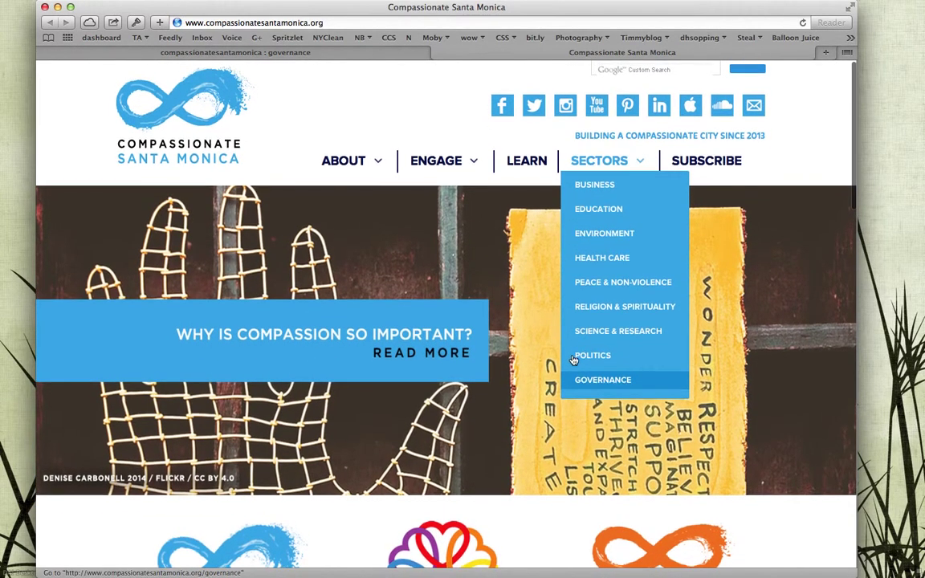
{"action": "left_click", "coordinate": [589, 355]}
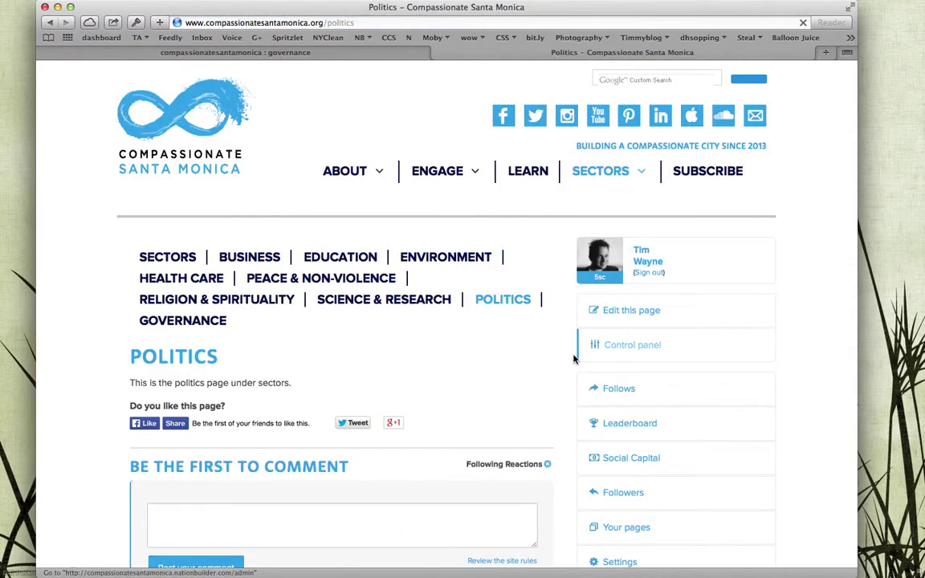
{"action": "scroll", "coordinate": [496, 358], "scroll_direction": "down", "scroll_amount": 5}
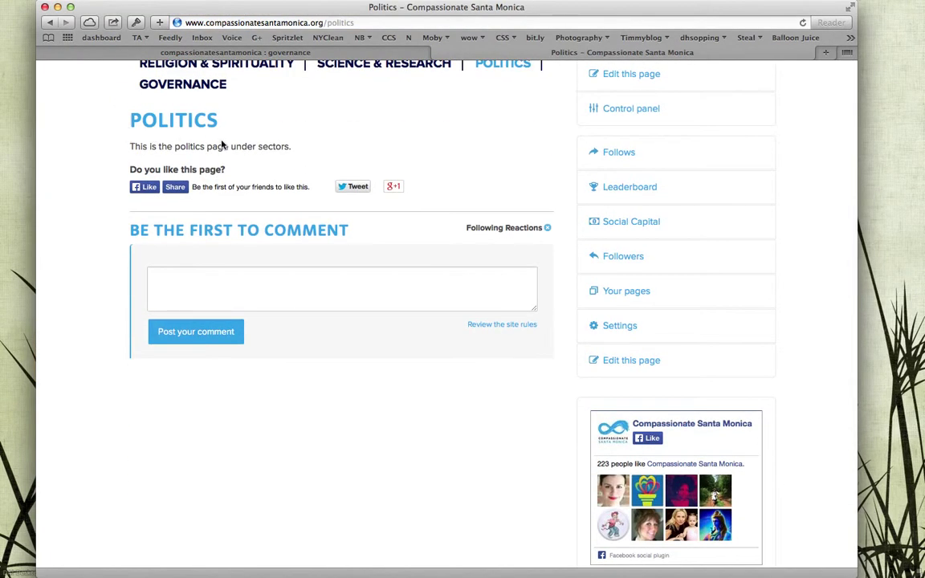
{"action": "scroll", "coordinate": [346, 169], "scroll_direction": "up", "scroll_amount": 4}
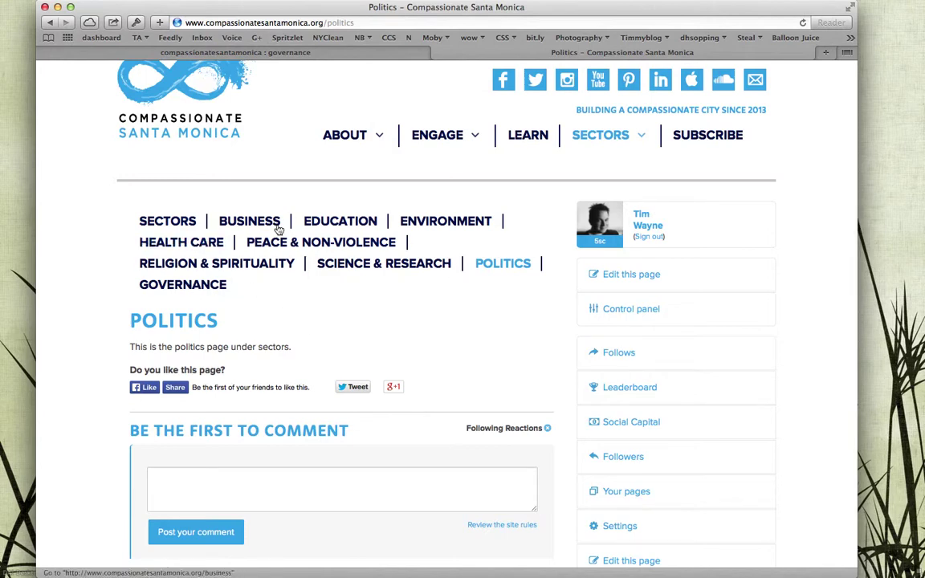
{"action": "scroll", "coordinate": [381, 319], "scroll_direction": "down", "scroll_amount": 2}
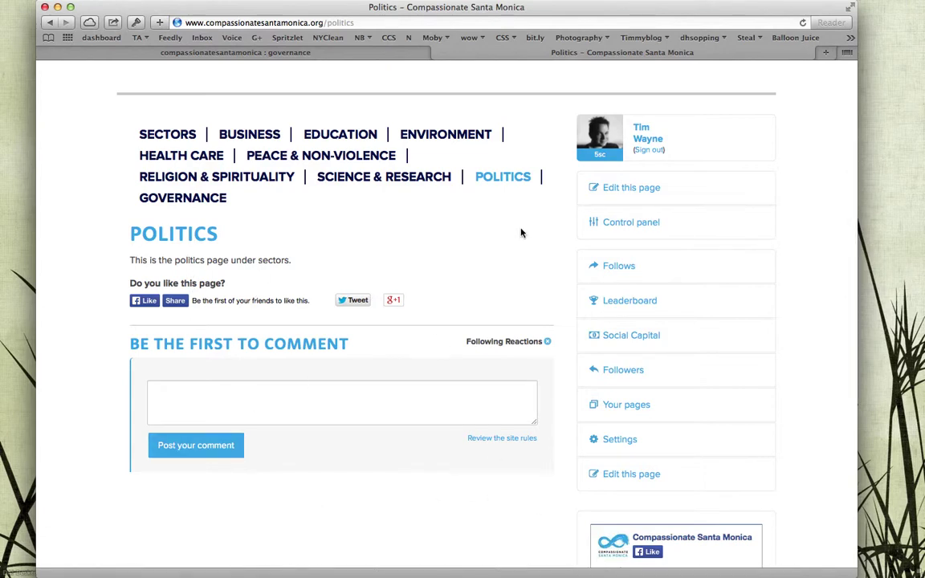
{"action": "scroll", "coordinate": [521, 233], "scroll_direction": "up", "scroll_amount": 5}
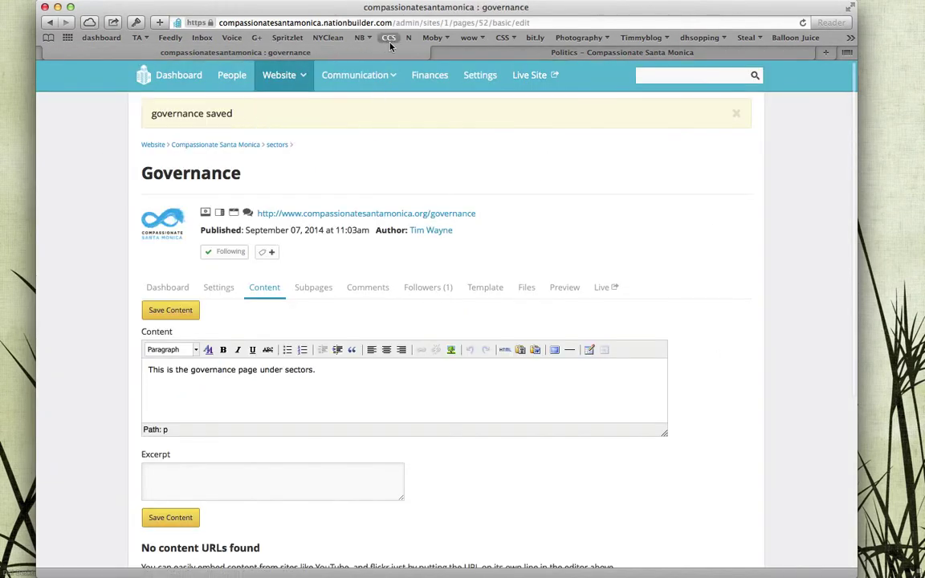
Close the live Politics tab, recheck the live site, and return to the admin Pages list.
{"action": "left_click", "coordinate": [439, 53]}
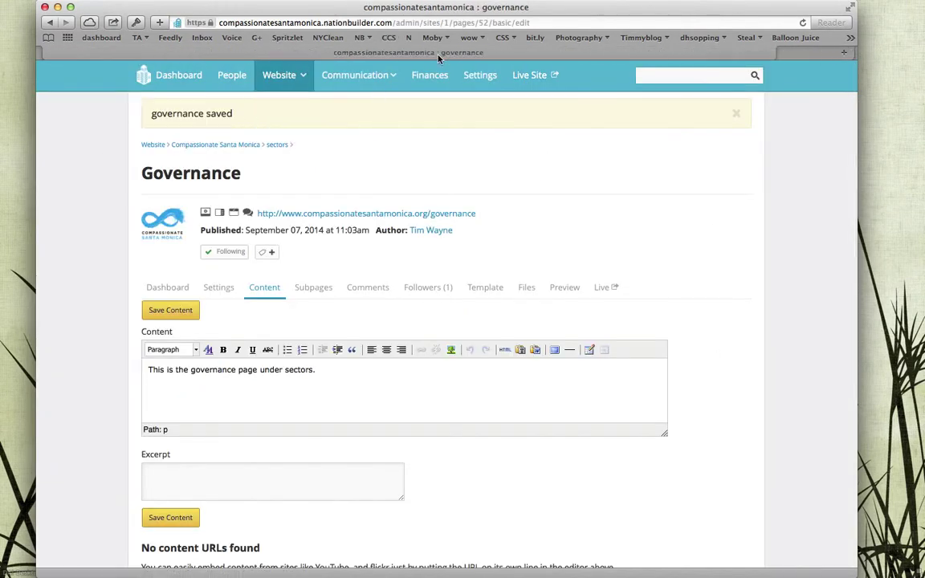
{"action": "mouse_move", "coordinate": [279, 74]}
{"action": "left_click", "coordinate": [282, 104]}
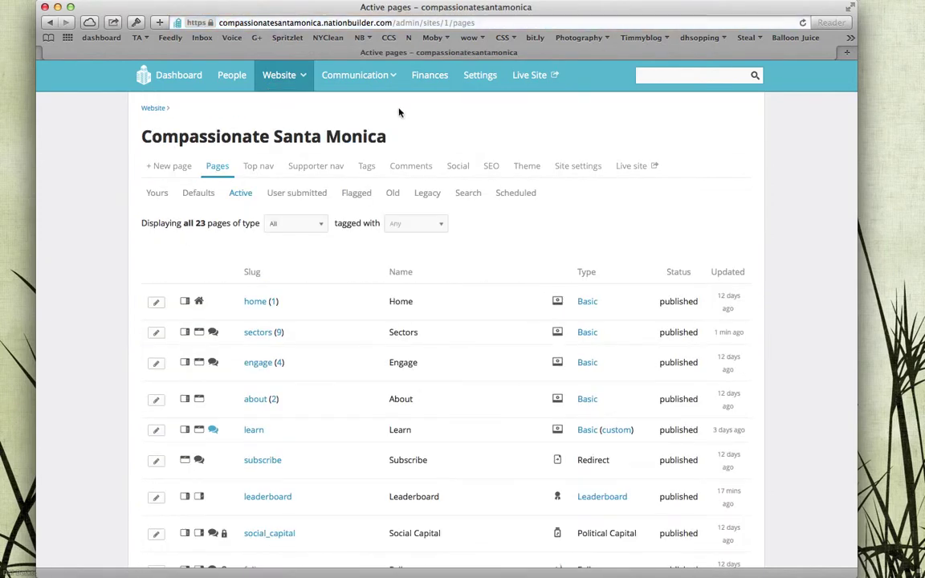
{"action": "left_click", "coordinate": [535, 75]}
{"action": "left_click", "coordinate": [597, 53]}
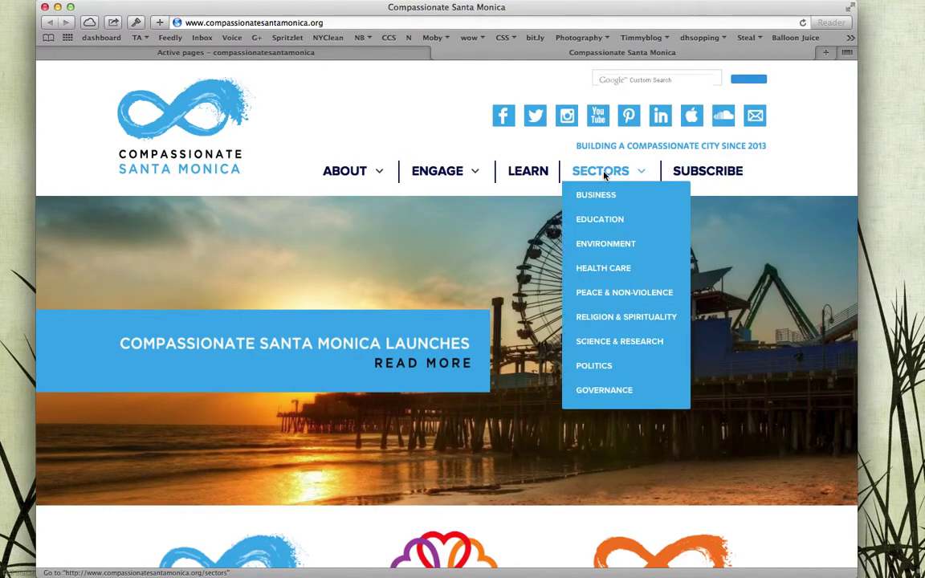
{"action": "mouse_move", "coordinate": [608, 171]}
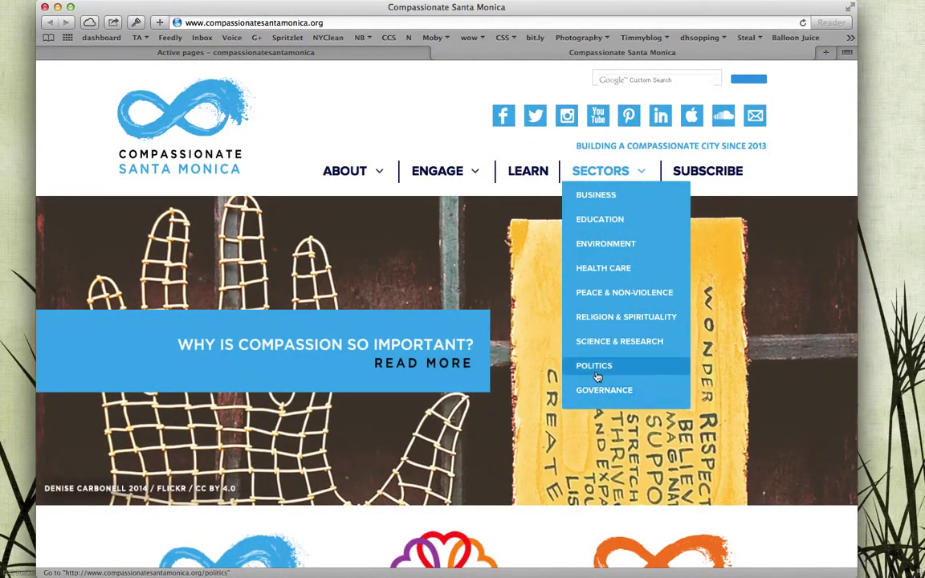
{"action": "left_click", "coordinate": [295, 55]}
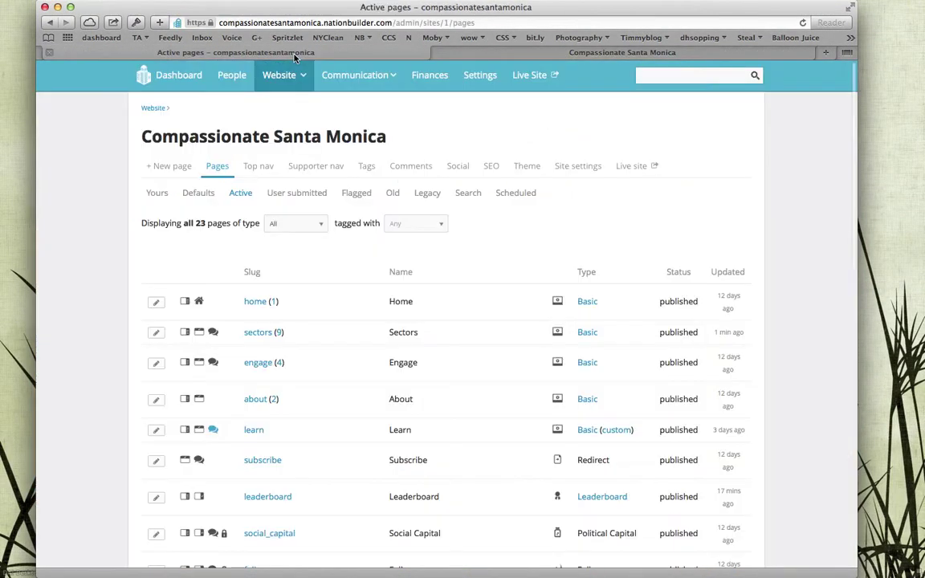
Drag Politics below Governance in the Sectors sub nav pages order, then view the live homepage.
{"action": "left_click", "coordinate": [258, 334]}
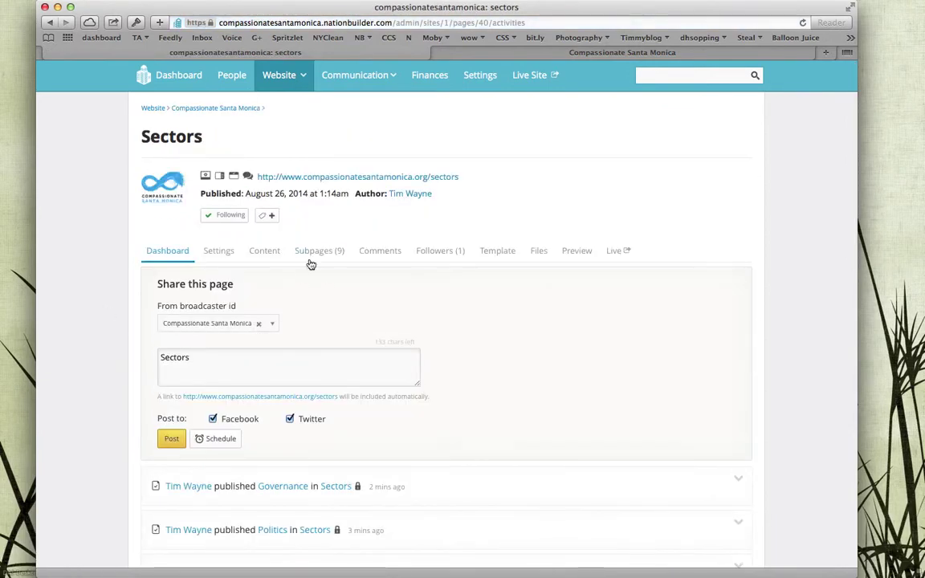
{"action": "left_click", "coordinate": [315, 253]}
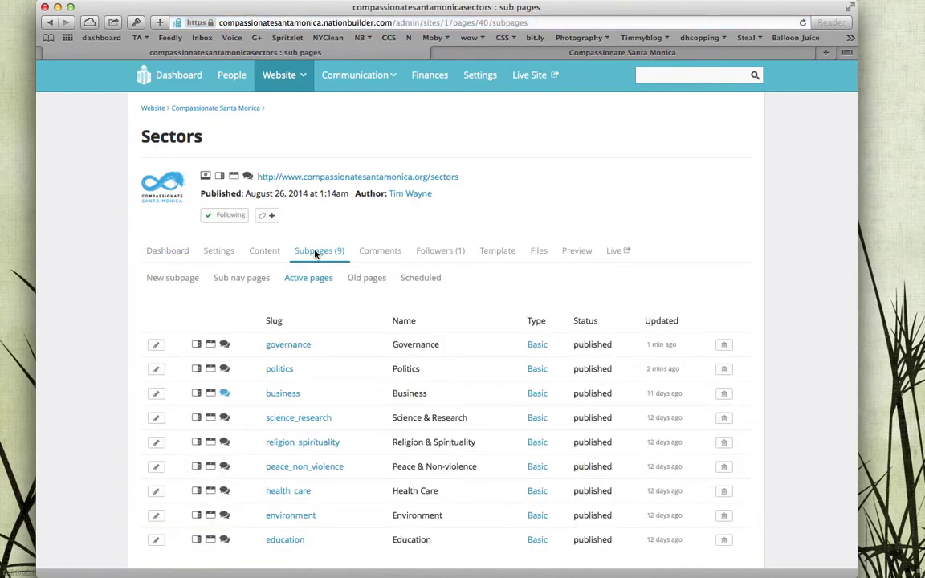
{"action": "left_click", "coordinate": [246, 280]}
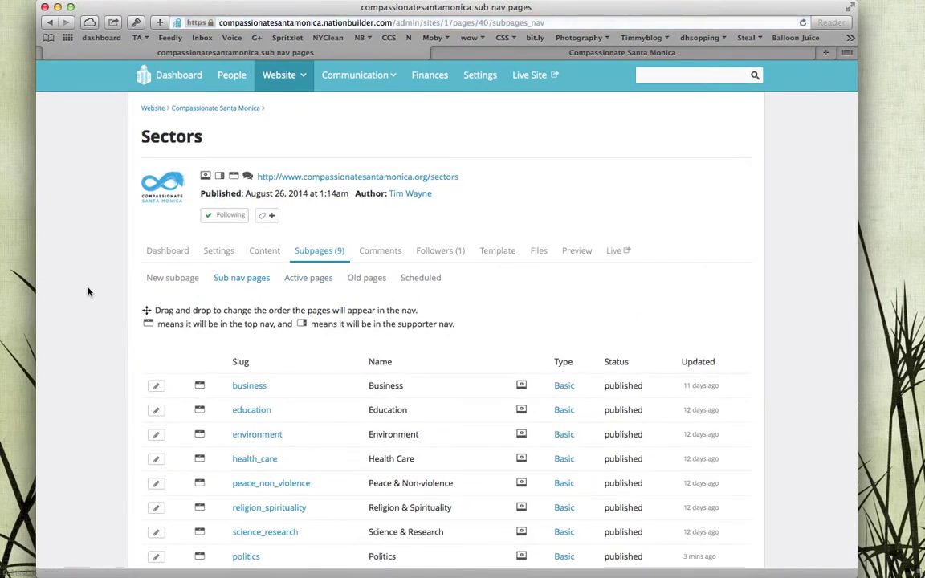
{"action": "scroll", "coordinate": [87, 289], "scroll_direction": "down", "scroll_amount": 5}
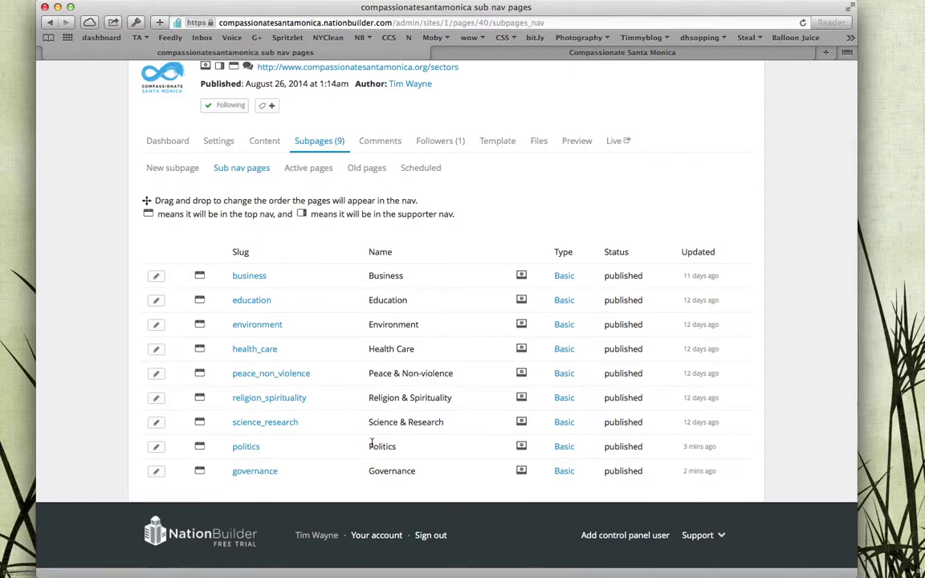
{"action": "left_click_drag", "start_coordinate": [372, 443], "coordinate": [380, 452]}
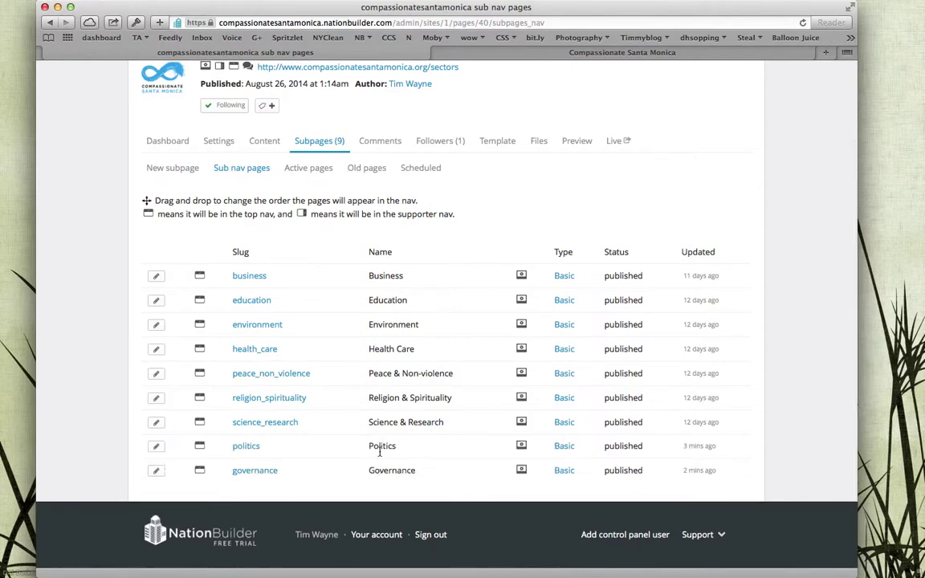
{"action": "left_click_drag", "start_coordinate": [281, 452], "coordinate": [287, 480]}
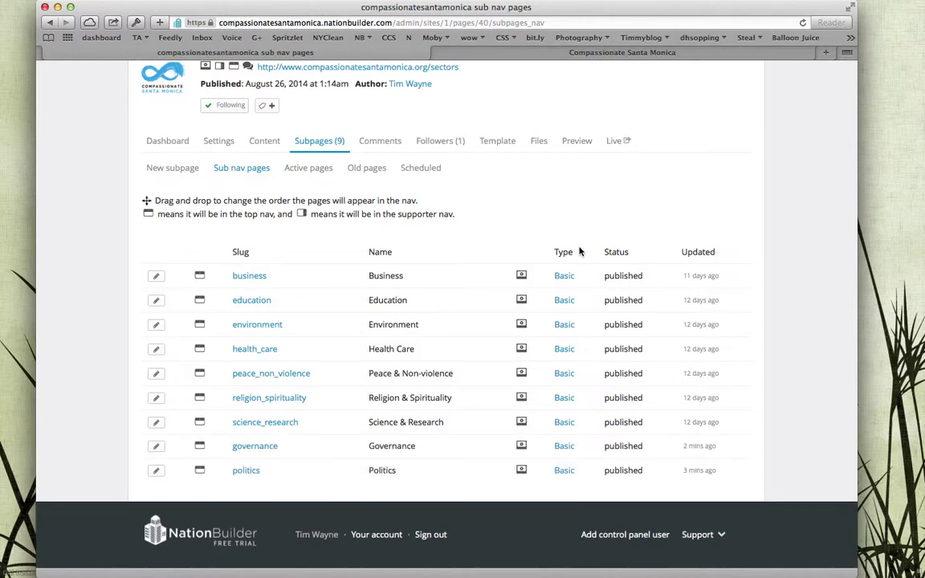
{"action": "left_click", "coordinate": [615, 51]}
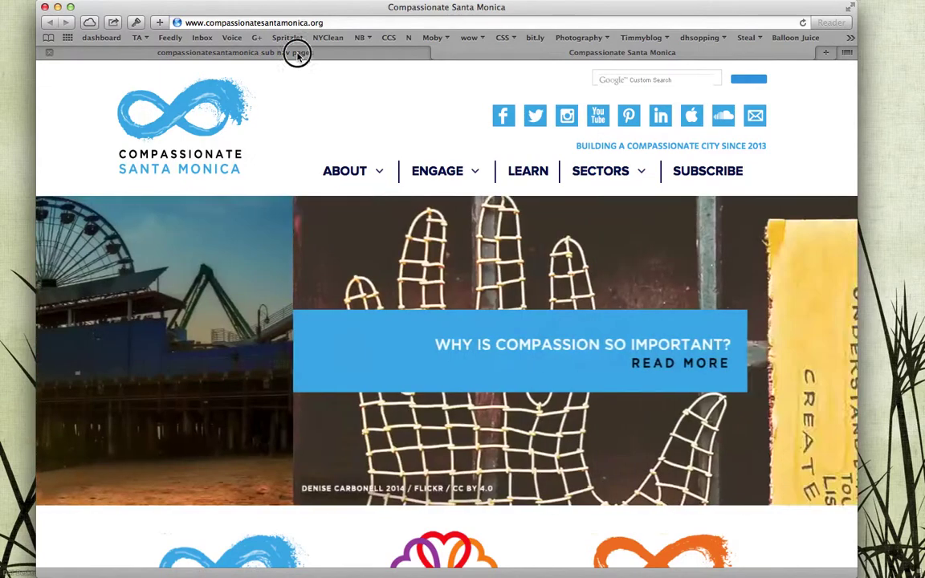
Drag the Politics row above Governance in the Sectors sub nav pages list.
{"action": "left_click", "coordinate": [296, 52]}
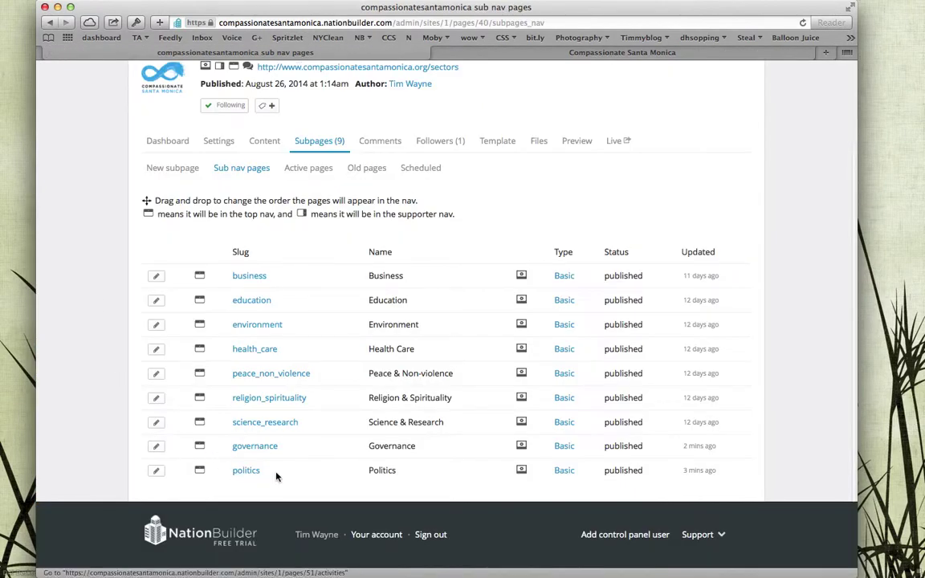
{"action": "left_click_drag", "start_coordinate": [241, 470], "coordinate": [285, 446]}
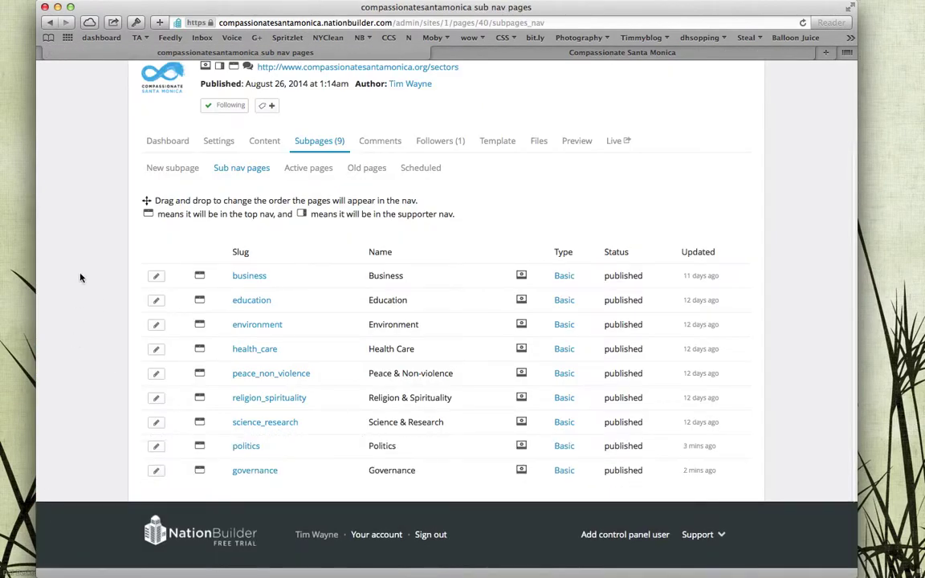